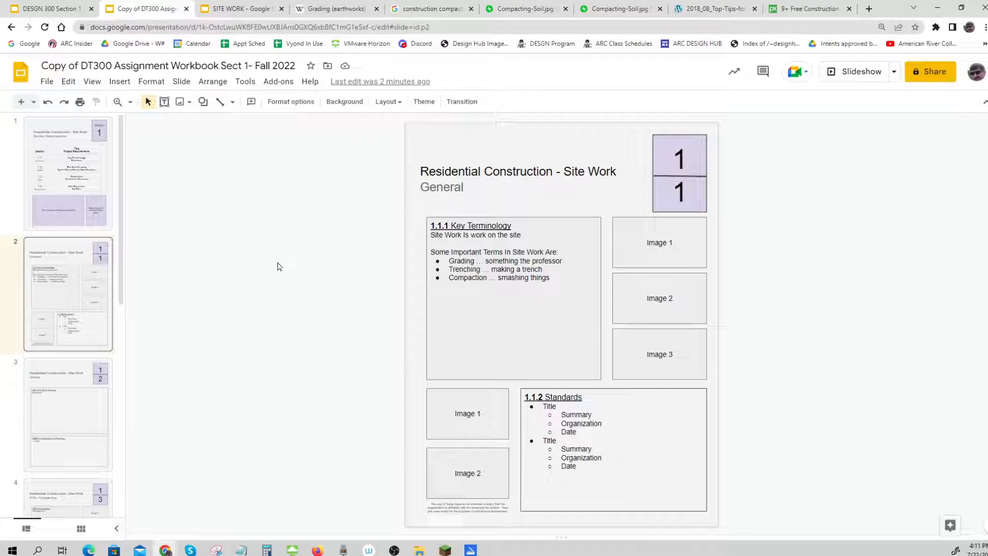
Step: Open the yellow padfoot roller picture from the "construction compaction" image results at full size in a new browser tab
key("ctrl")
left_click(430, 9)
left_click(216, 71)
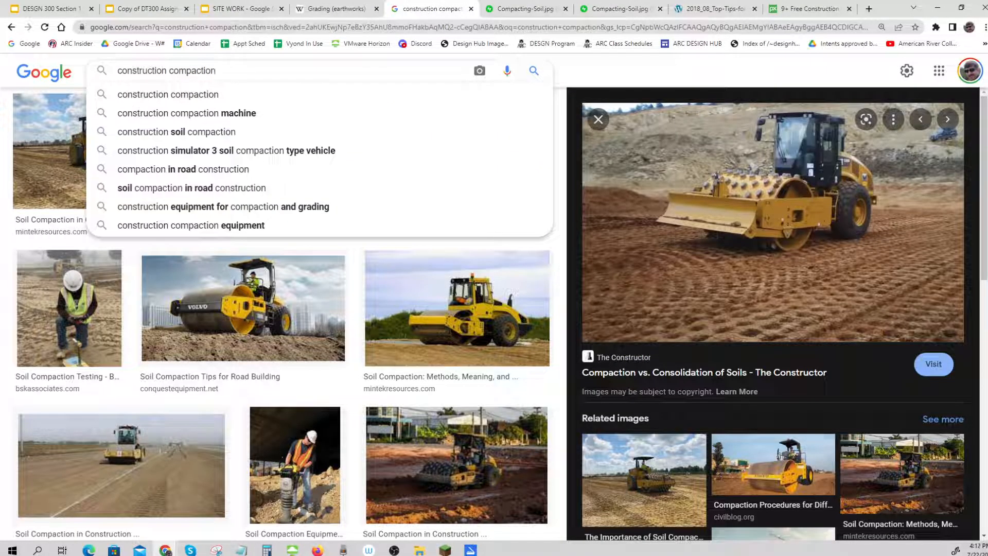
left_click(620, 74)
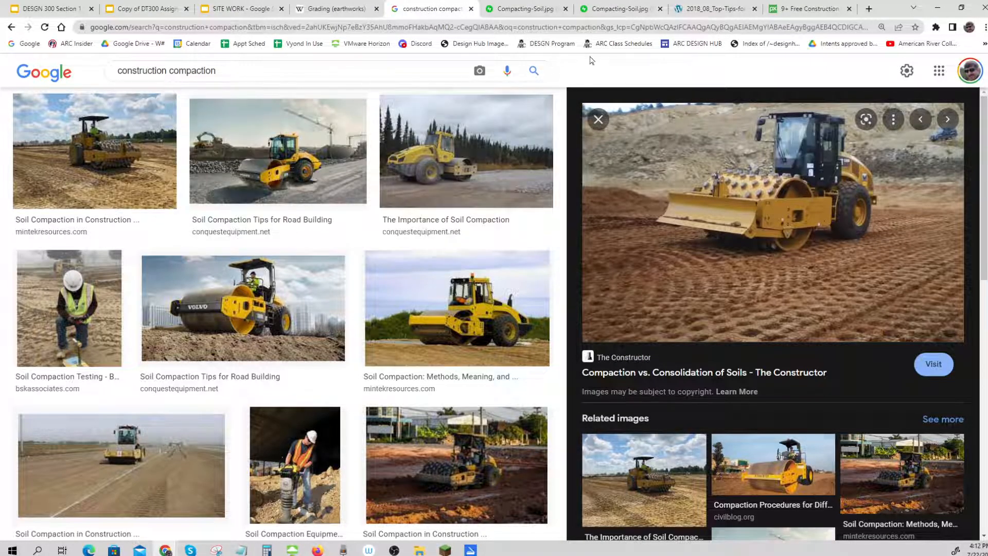
scroll(592, 61, "up", 2)
left_click(189, 125)
left_click(188, 128)
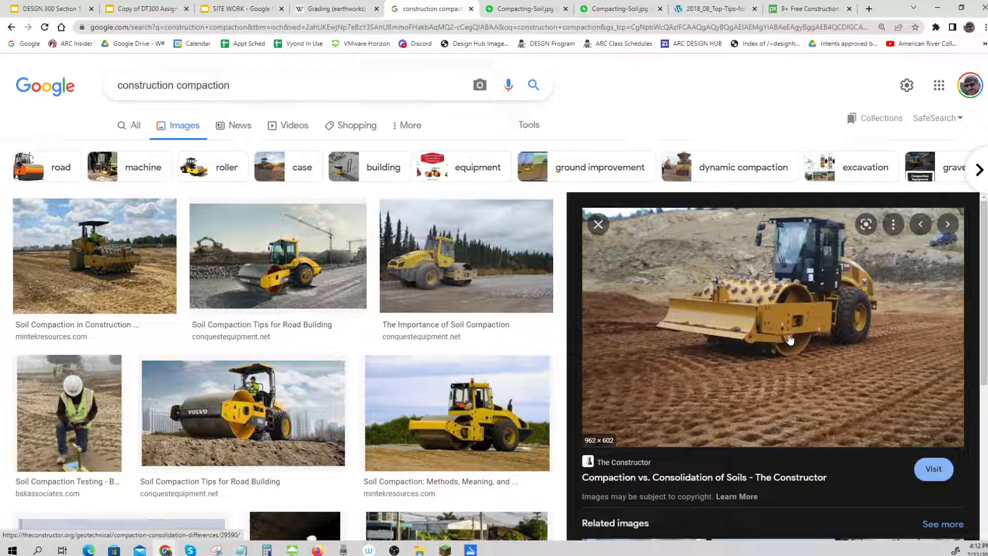
right_click(813, 356)
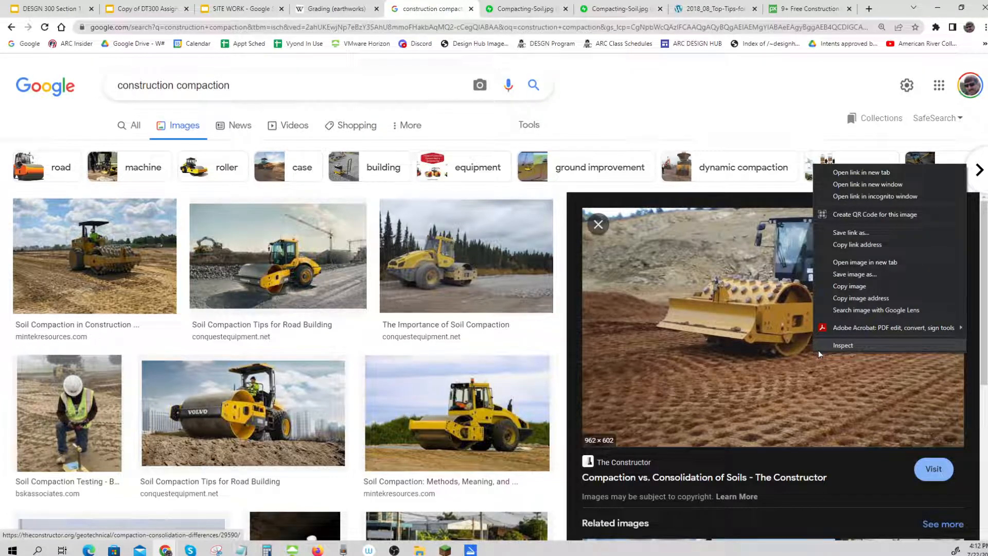
left_click(857, 261)
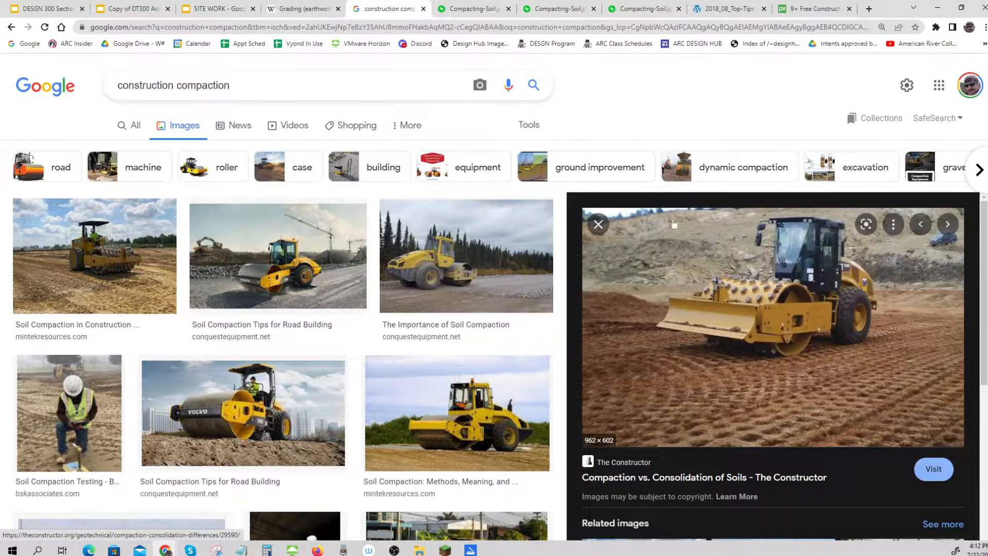
left_click(473, 9)
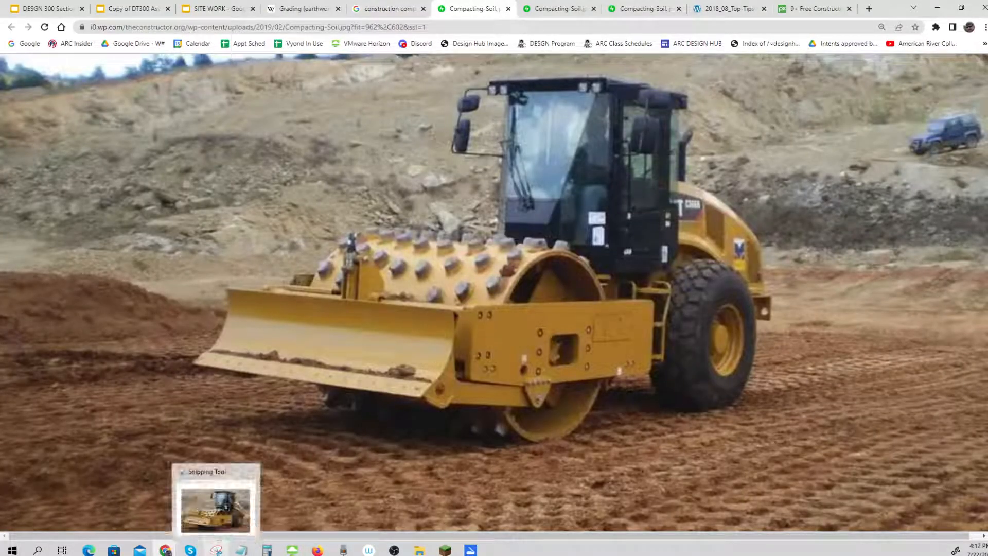
Step: In Snipping Tool, capture a new snip framed around the whole roller and copy it
left_click(216, 550)
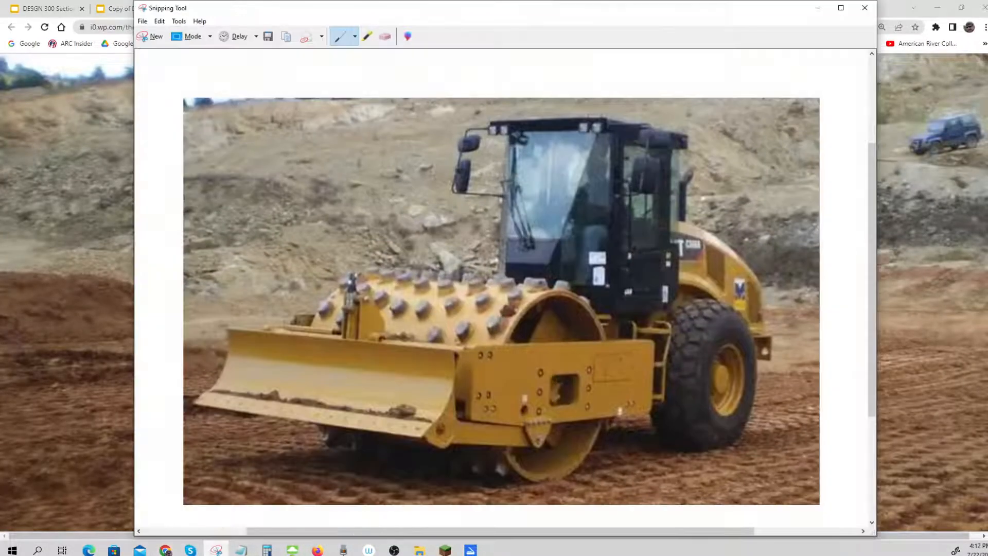
left_click(152, 36)
left_click_drag(181, 60, 792, 462)
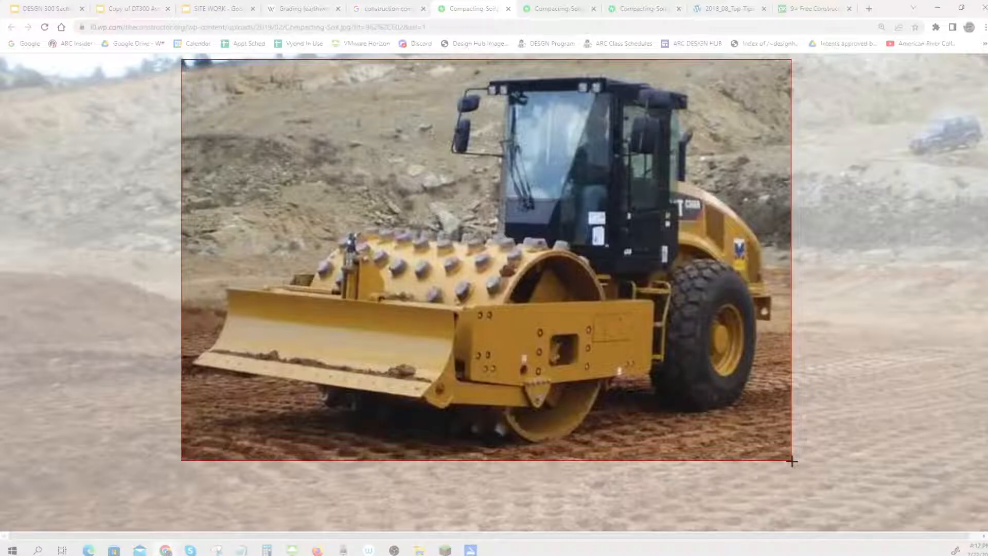
left_click_drag(792, 461, 794, 460)
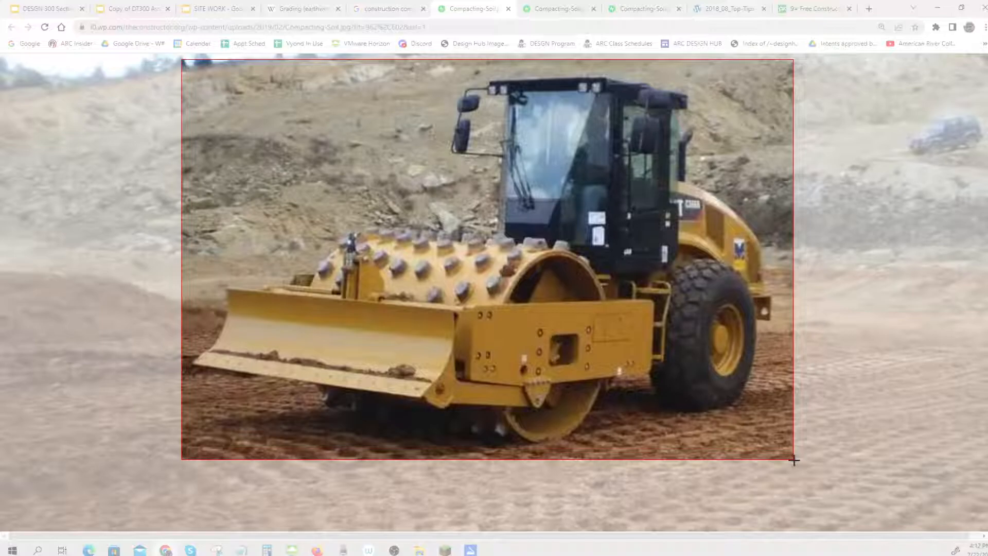
left_click_drag(794, 460, 794, 460)
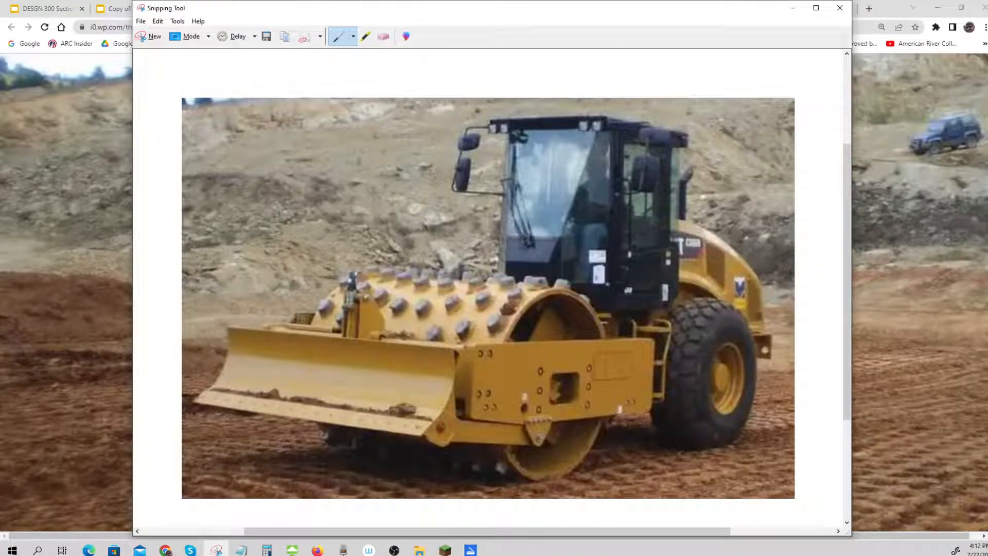
right_click(335, 162)
left_click(318, 181)
left_click(157, 21)
left_click(163, 31)
Step: Paste the roller snip onto the Site Work General slide of the assignment workbook and move it beside the page
left_click(113, 13)
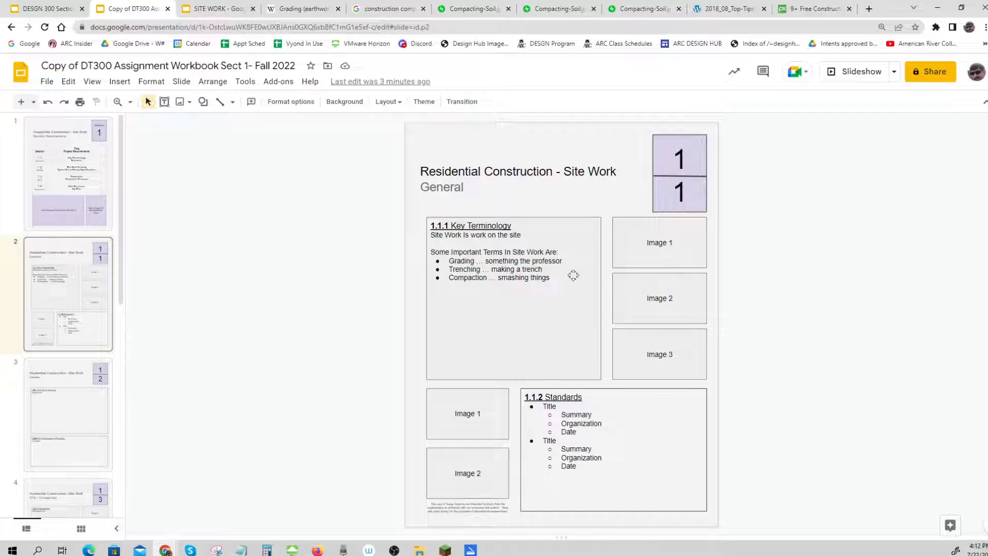
right_click(307, 249)
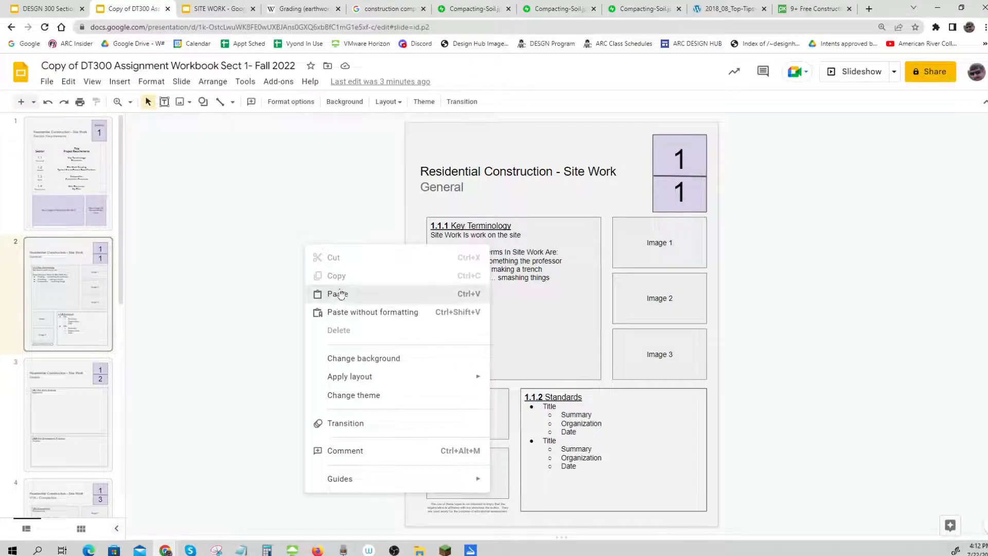
left_click(336, 308)
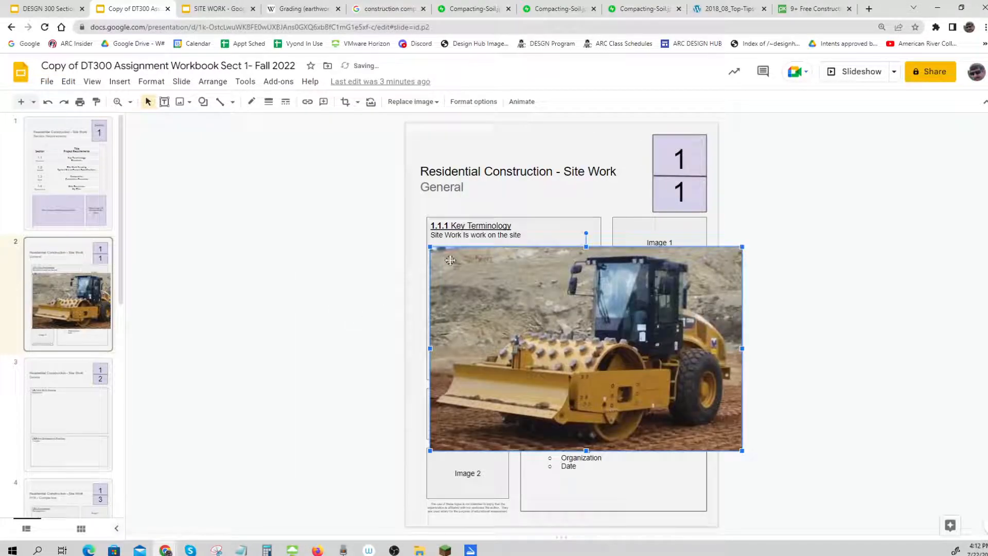
left_click_drag(476, 273, 779, 302)
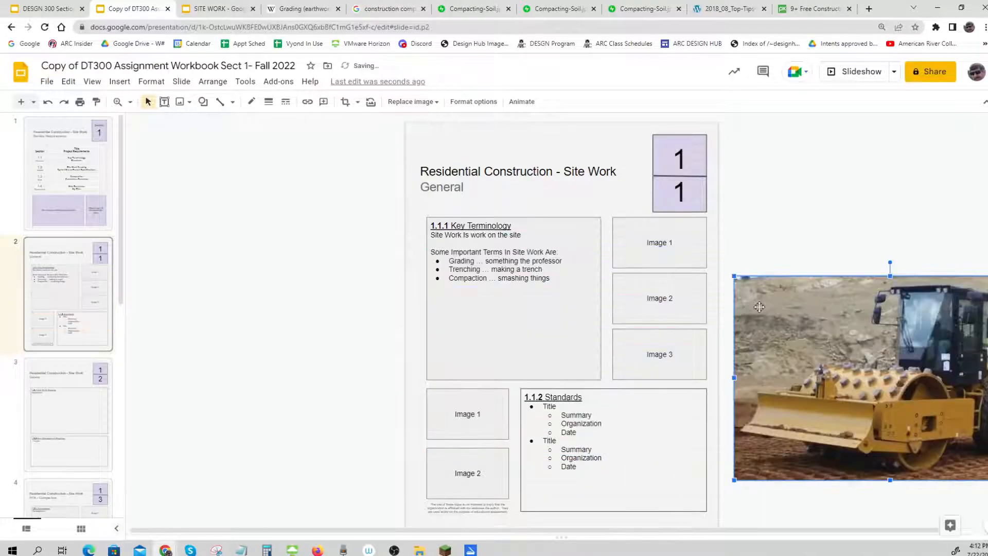
Step: Shrink the roller picture proportionally to the height of the Image 3 box and place it centred over that box
left_click_drag(733, 277, 915, 395)
left_click_drag(956, 439, 776, 377)
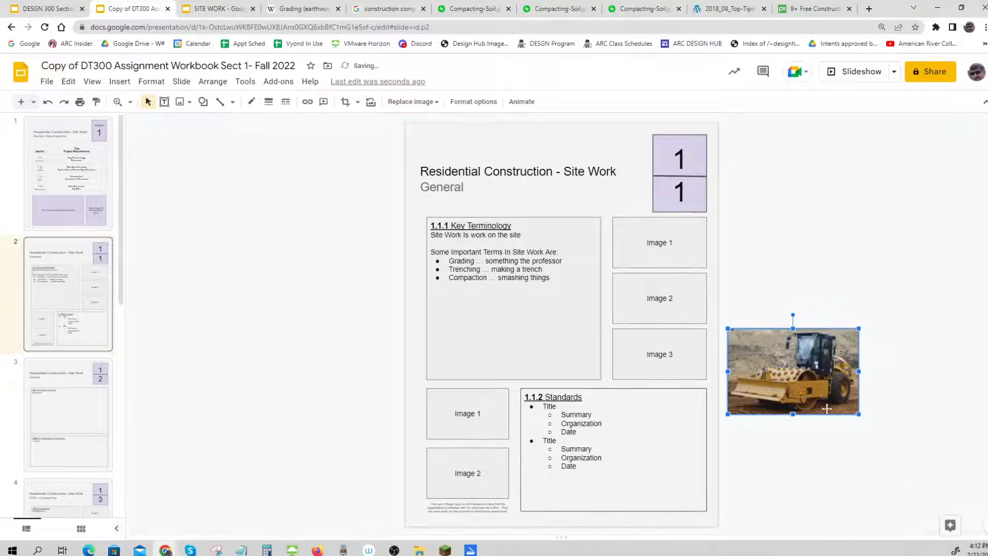
left_click_drag(858, 414, 861, 415)
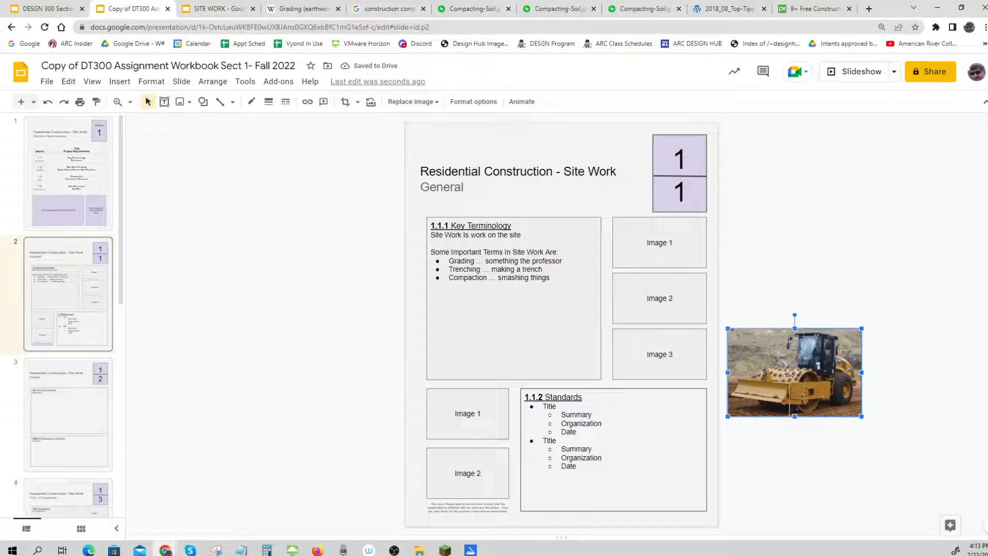
left_click_drag(790, 379, 791, 380)
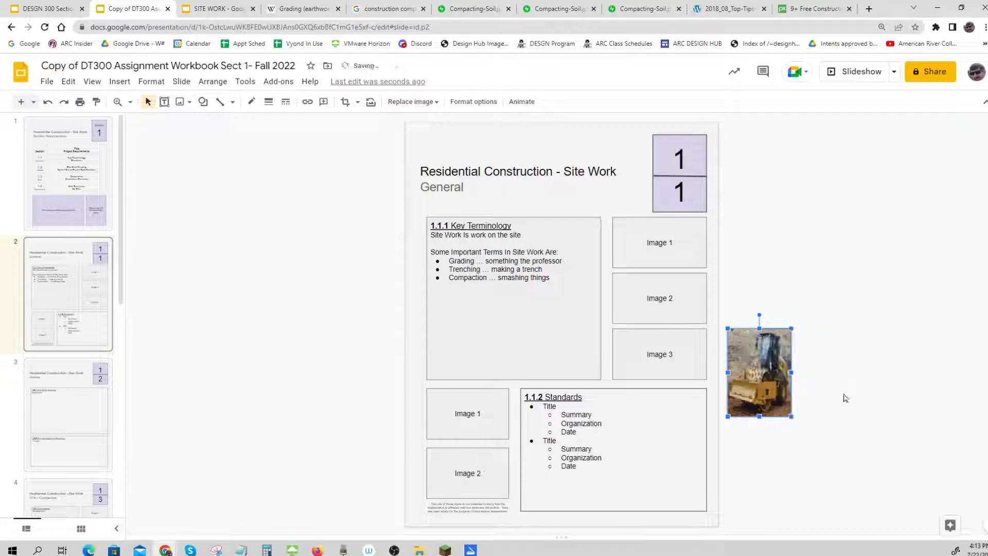
key("ctrl+z")
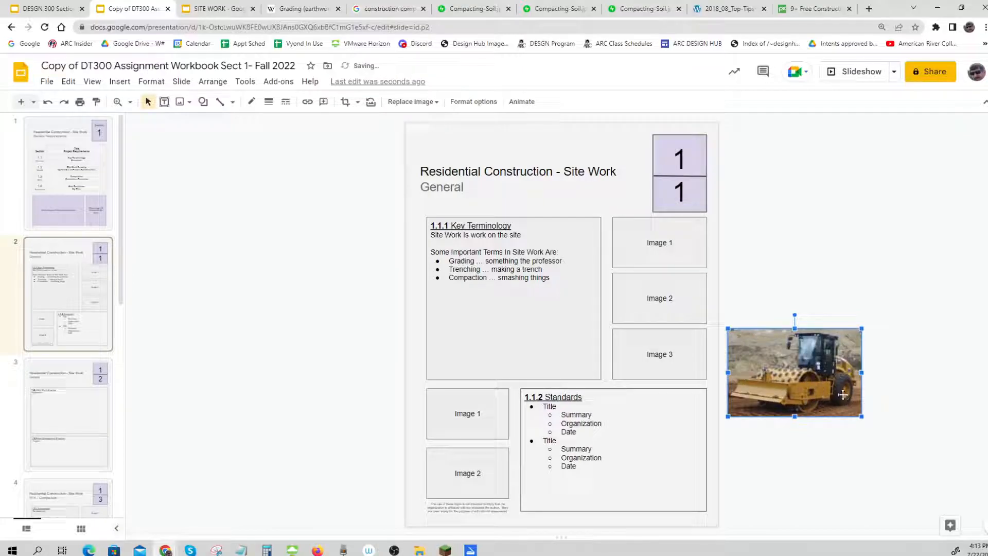
left_click_drag(862, 416, 805, 379)
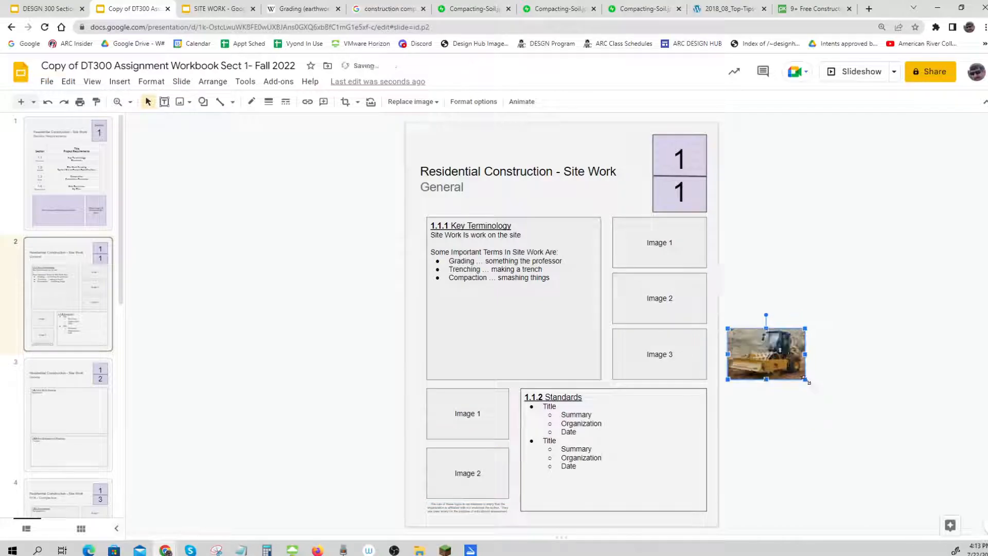
left_click_drag(763, 352, 659, 351)
left_click(858, 417)
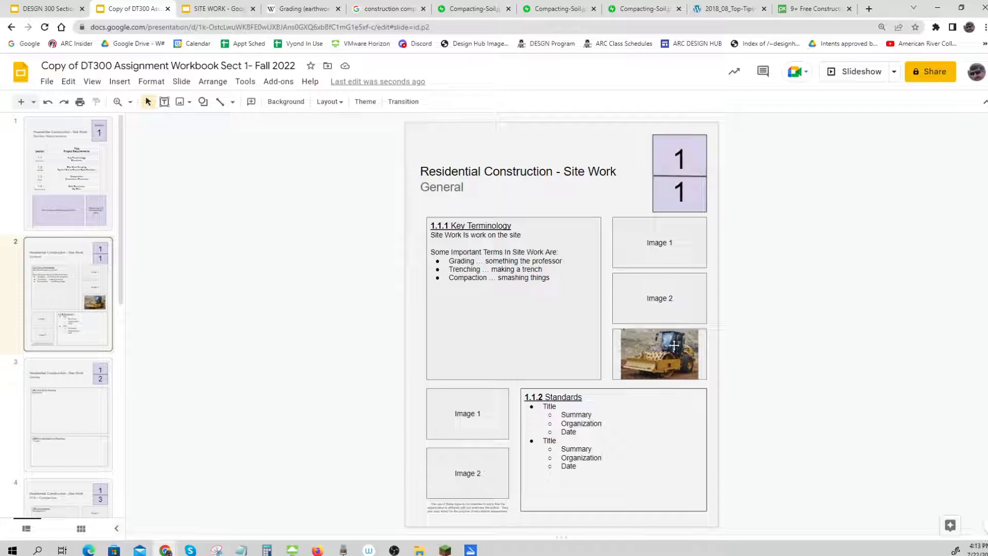
Step: Delete the Image 3 placeholder box behind the roller picture
left_click(703, 339)
left_click(714, 337)
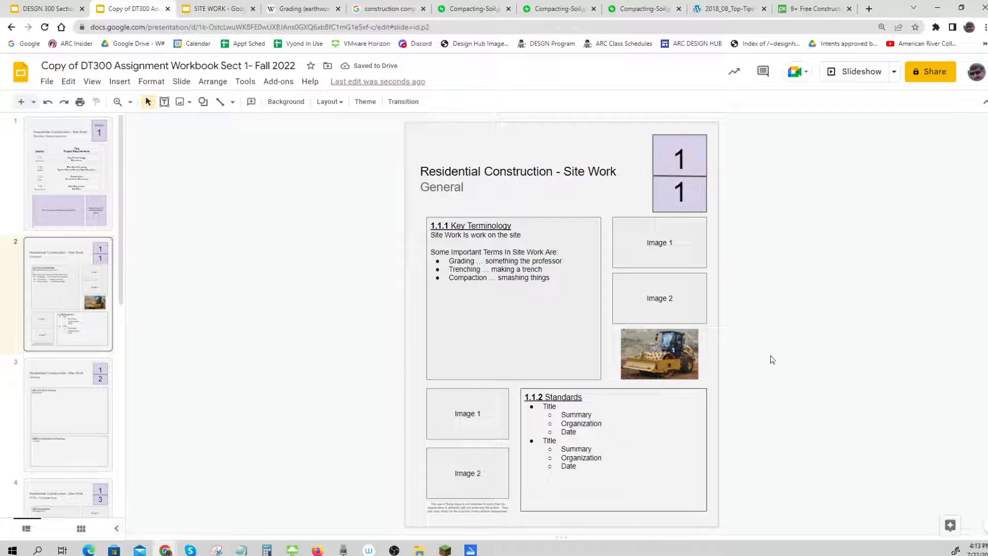
key("ctrl")
key("ctrl")
key("ctrl")
left_click_drag(445, 252, 559, 261)
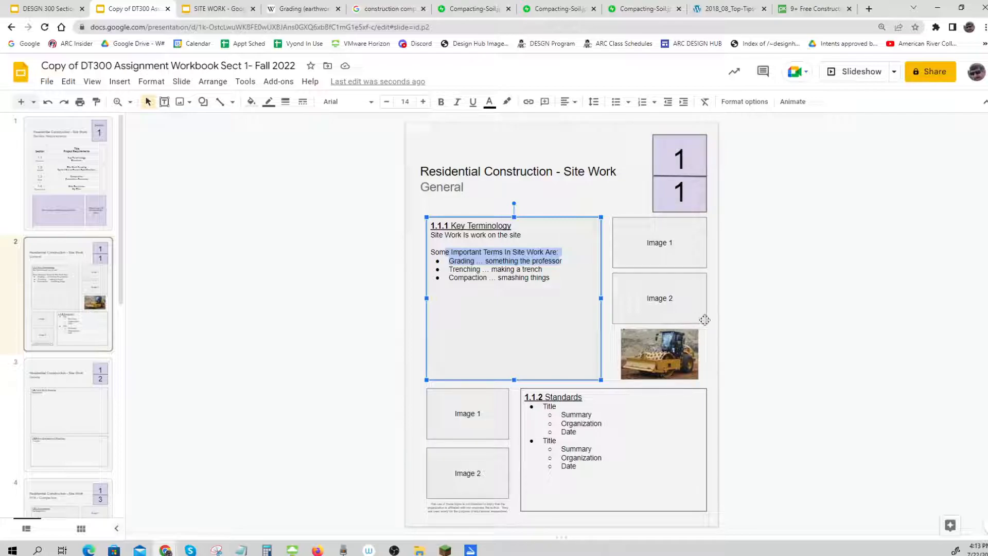
left_click(848, 332)
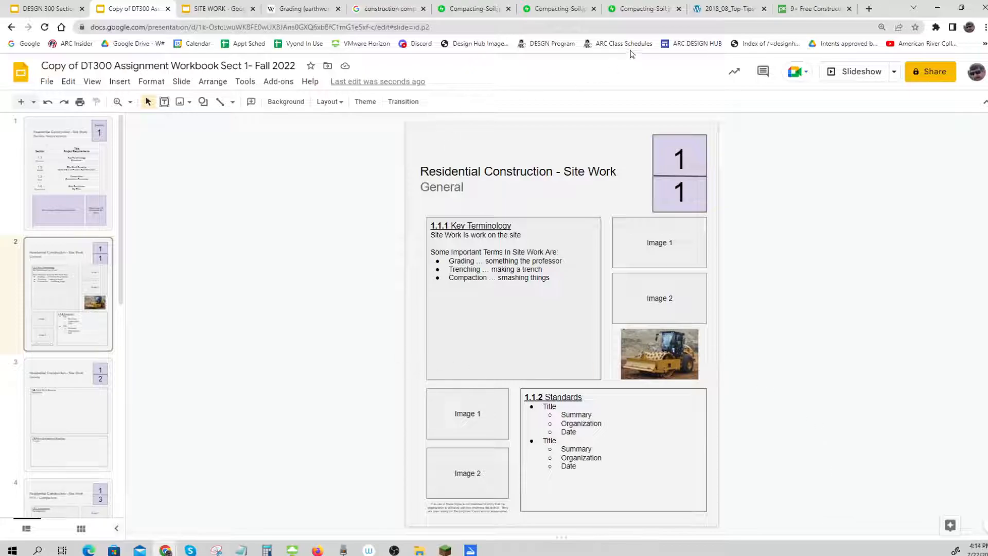
Step: Revisit the full-size roller image, its image search result and the snip in Snipping Tool, and return to the workbook slide
left_click(477, 10)
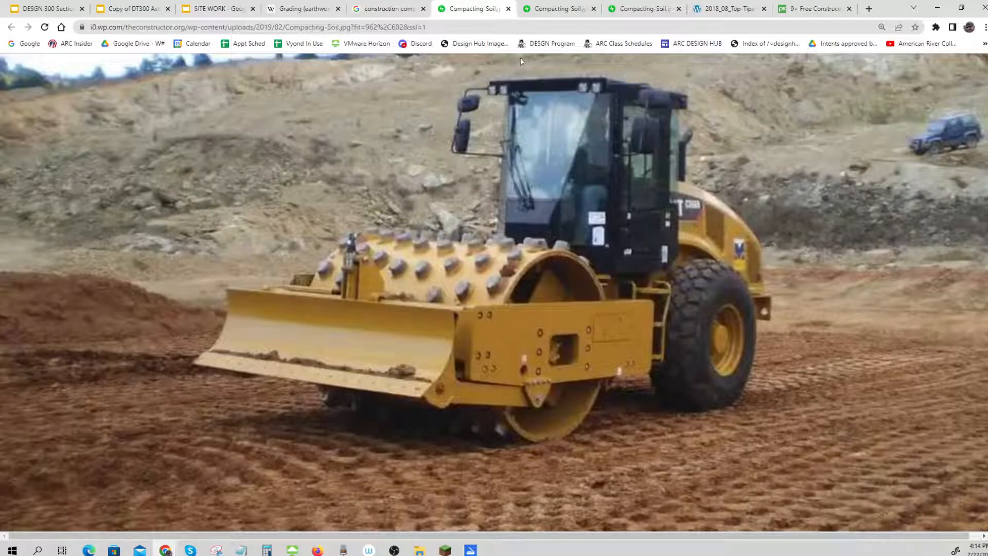
left_click(391, 9)
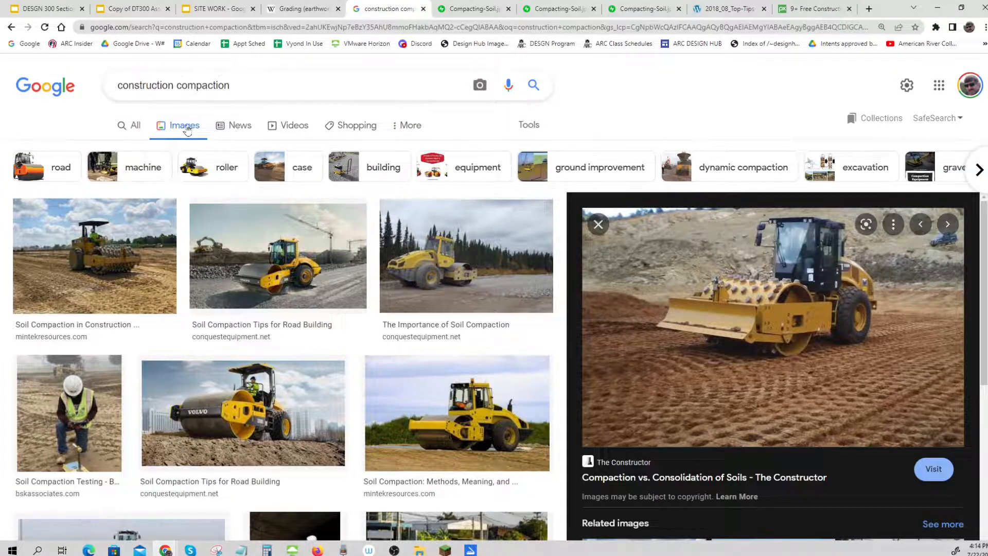
right_click(733, 328)
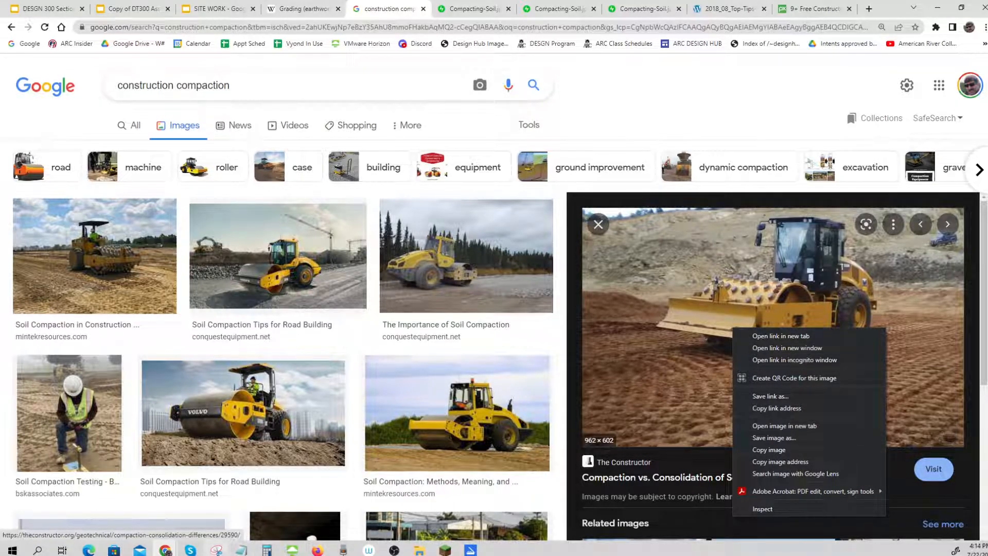
left_click(216, 550)
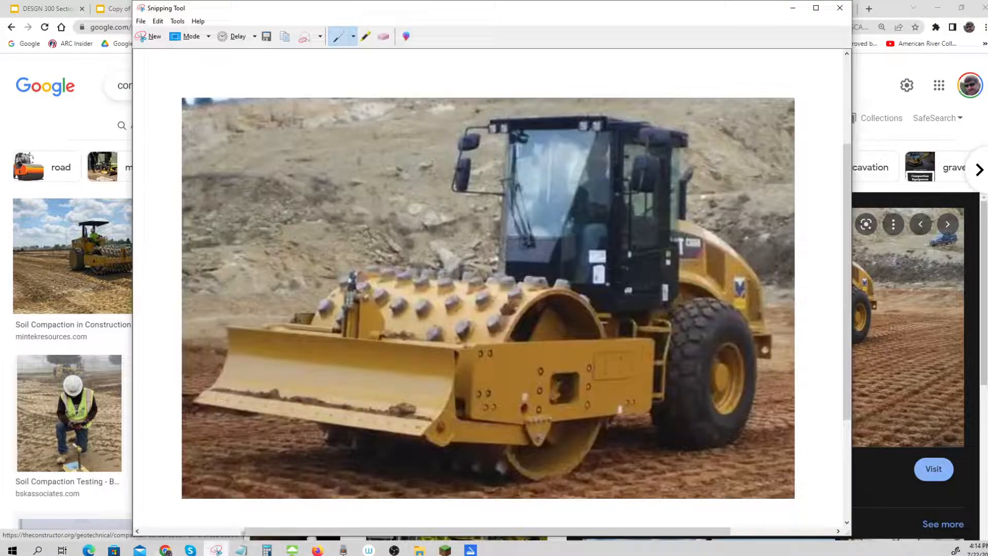
left_click(791, 8)
left_click(135, 8)
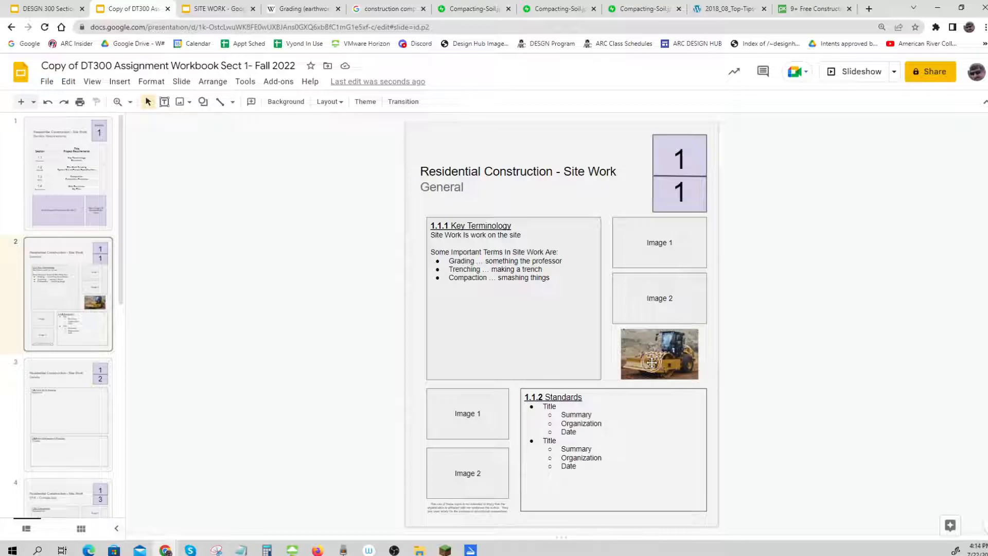
left_click(692, 347)
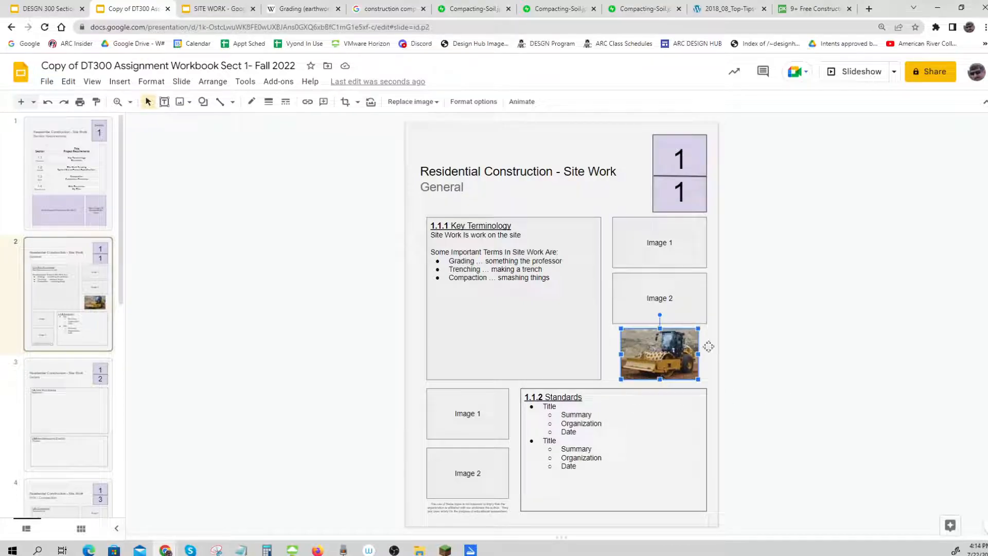
key("ctrl")
key("ctrl")
key("ctrl")
left_click(837, 328)
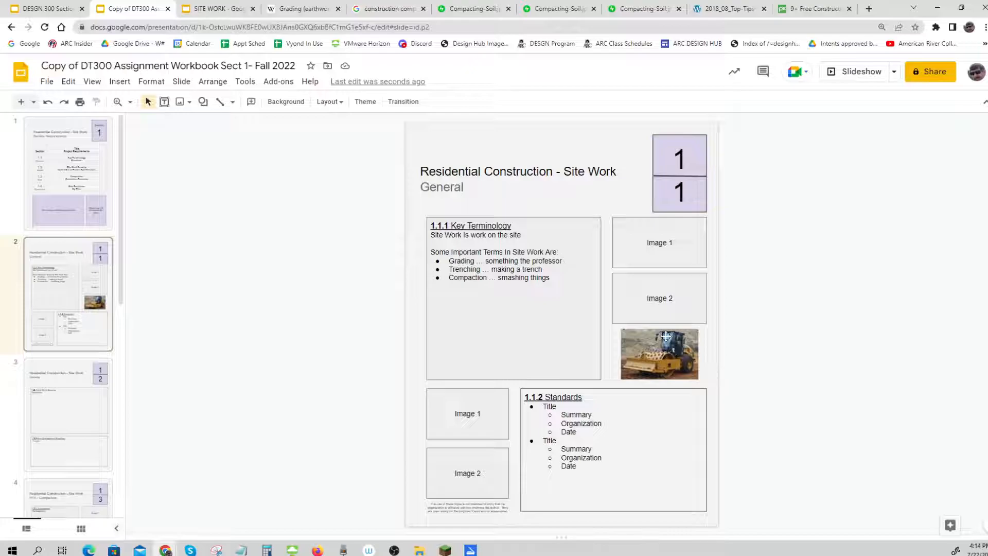
key("ctrl")
Step: Review the Step 3 Add images instructions for Activity 1.1.1 in the Assignment Guide, including cropping and adjusting each image
left_click(55, 10)
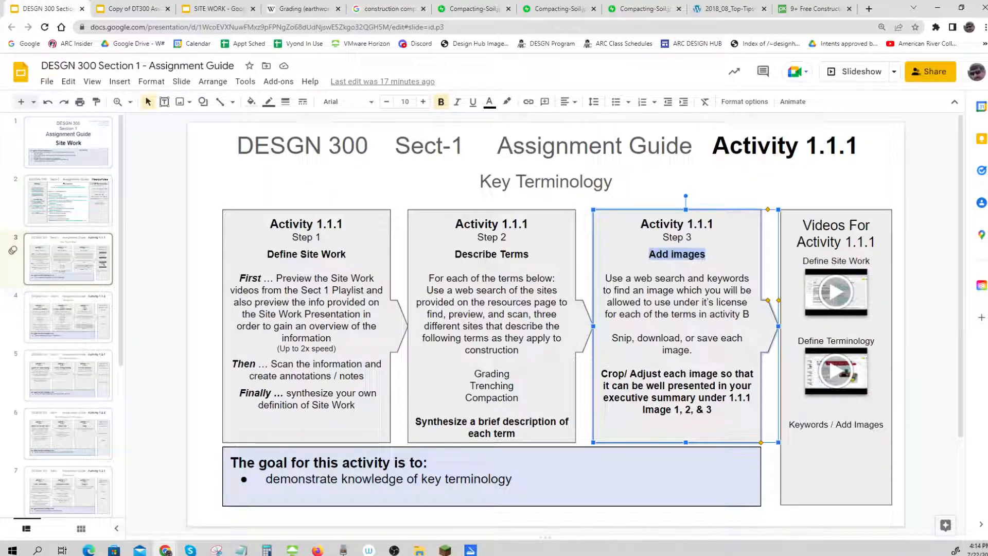
left_click_drag(663, 237, 711, 254)
left_click_drag(601, 374, 715, 409)
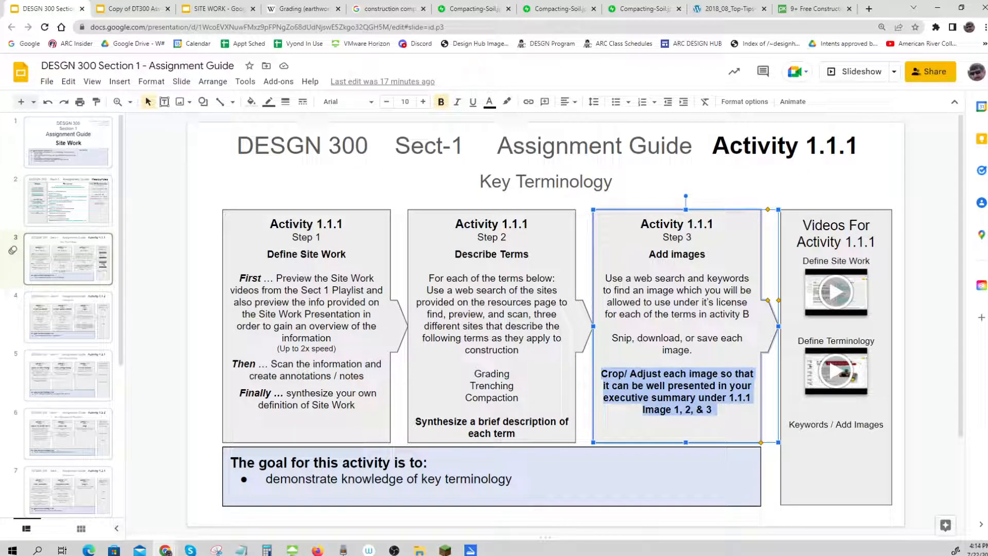
left_click(920, 405)
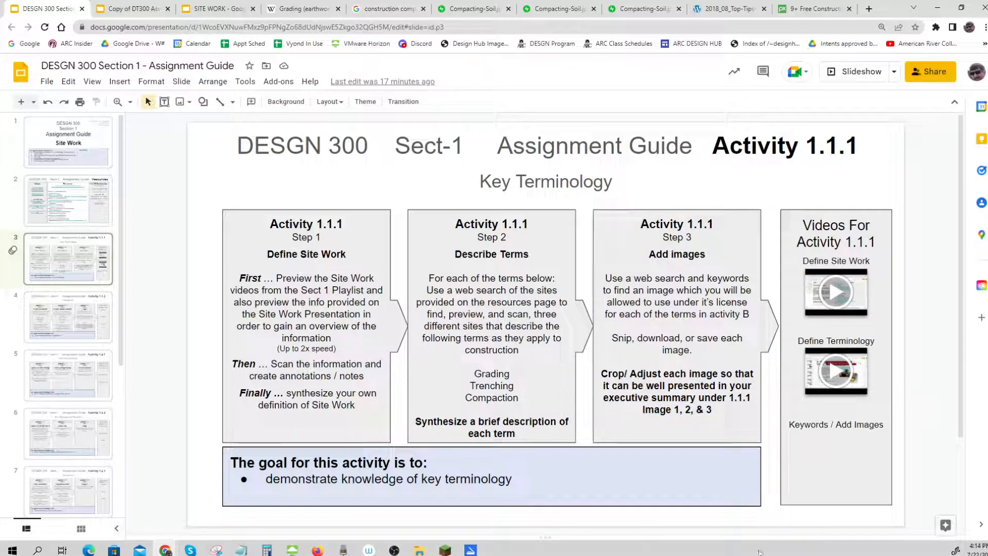